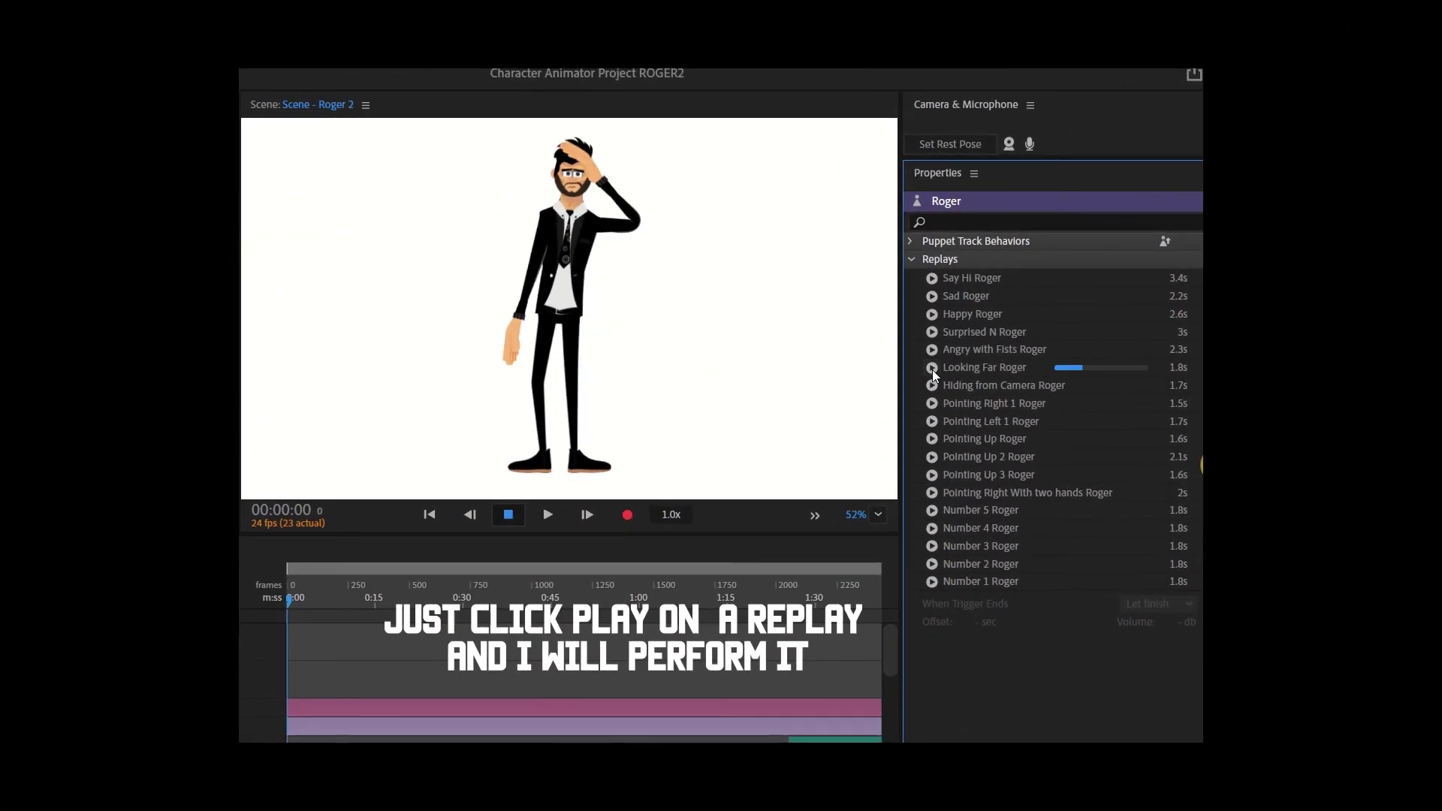
Play Roger's Pointing Left 1, Pointing Up 3 and Number 4 replays, then raise both hands as flat palms
{"action": "left_click", "coordinate": [931, 421]}
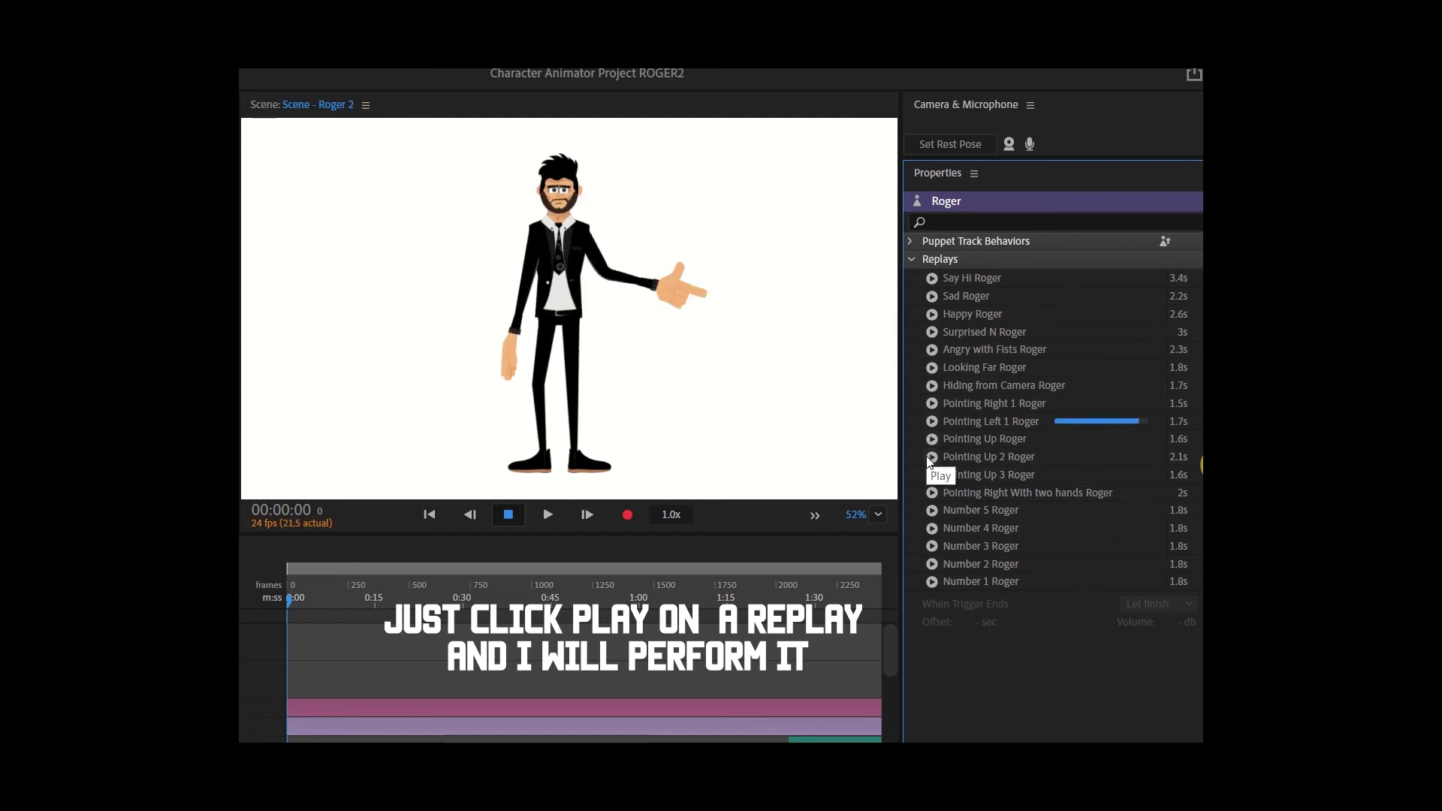
{"action": "left_click", "coordinate": [932, 475]}
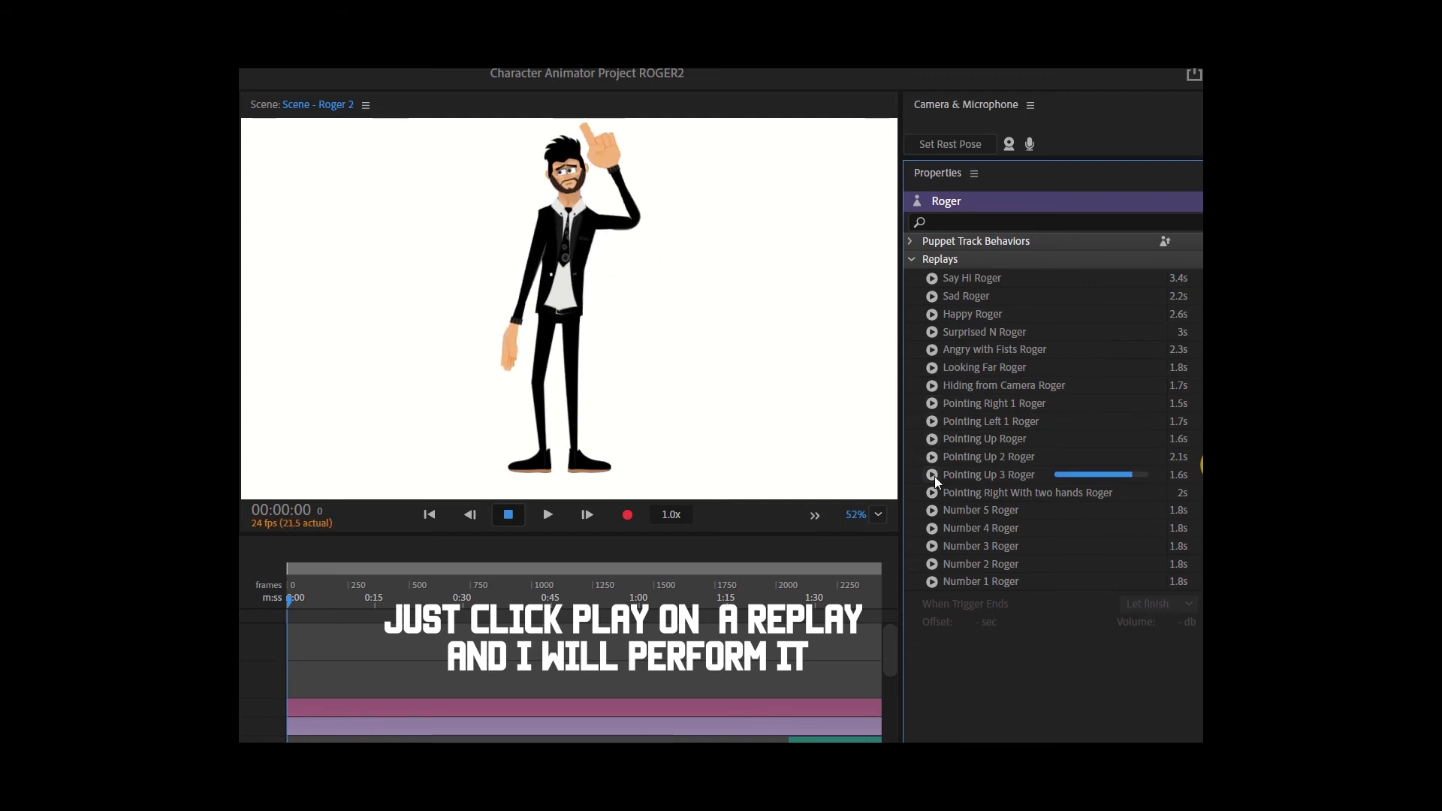
{"action": "left_click", "coordinate": [929, 525]}
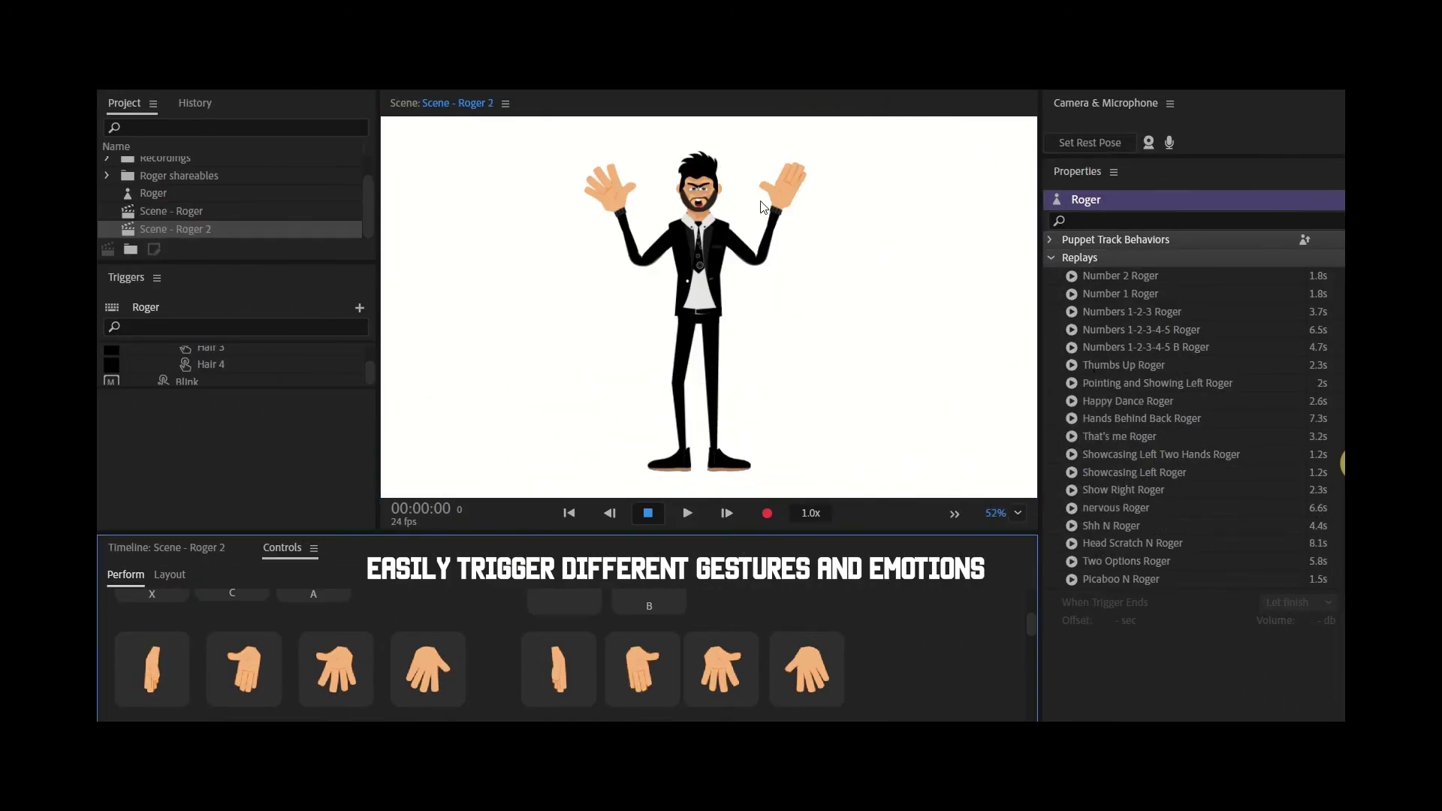
{"action": "left_click", "coordinate": [763, 206]}
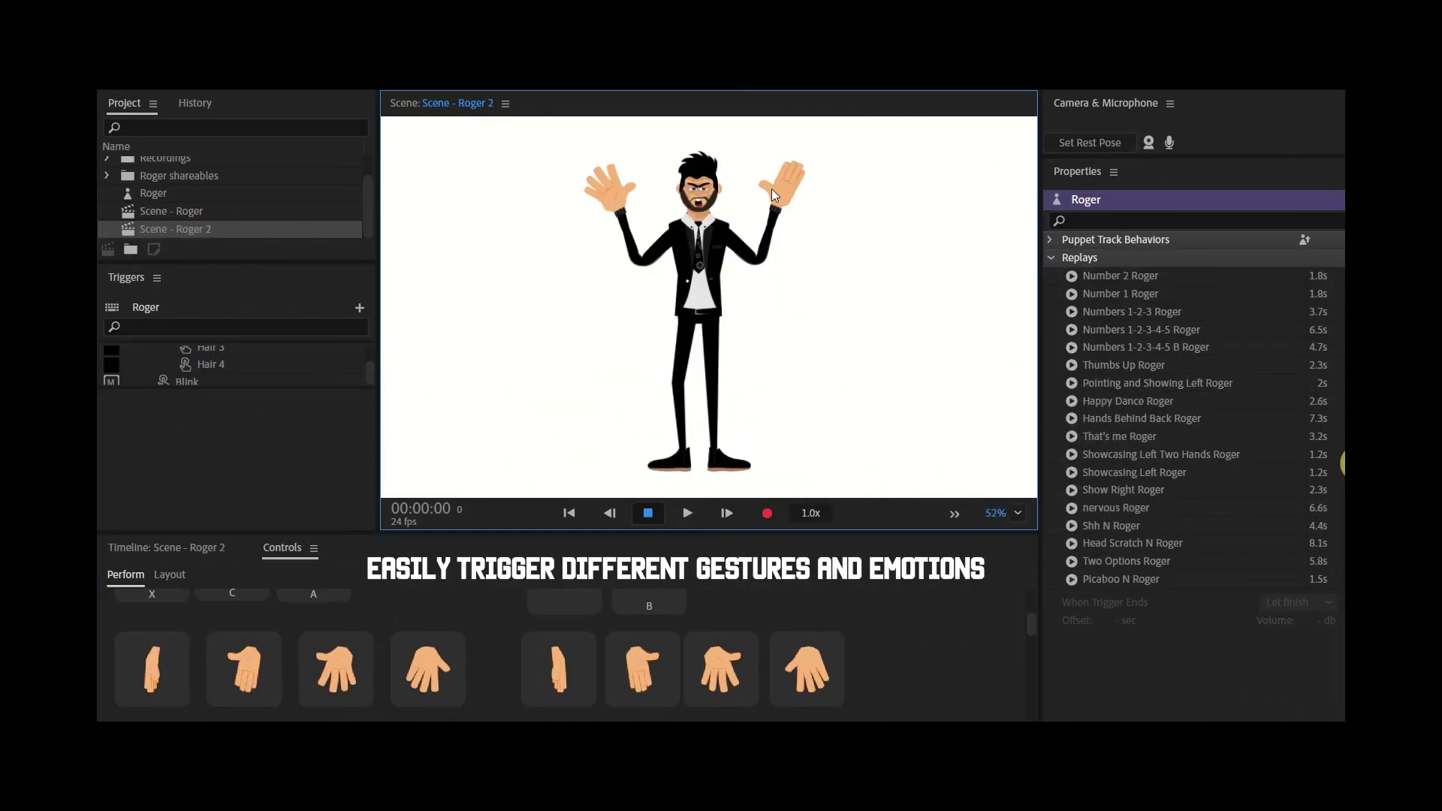
{"action": "left_click", "coordinate": [252, 659]}
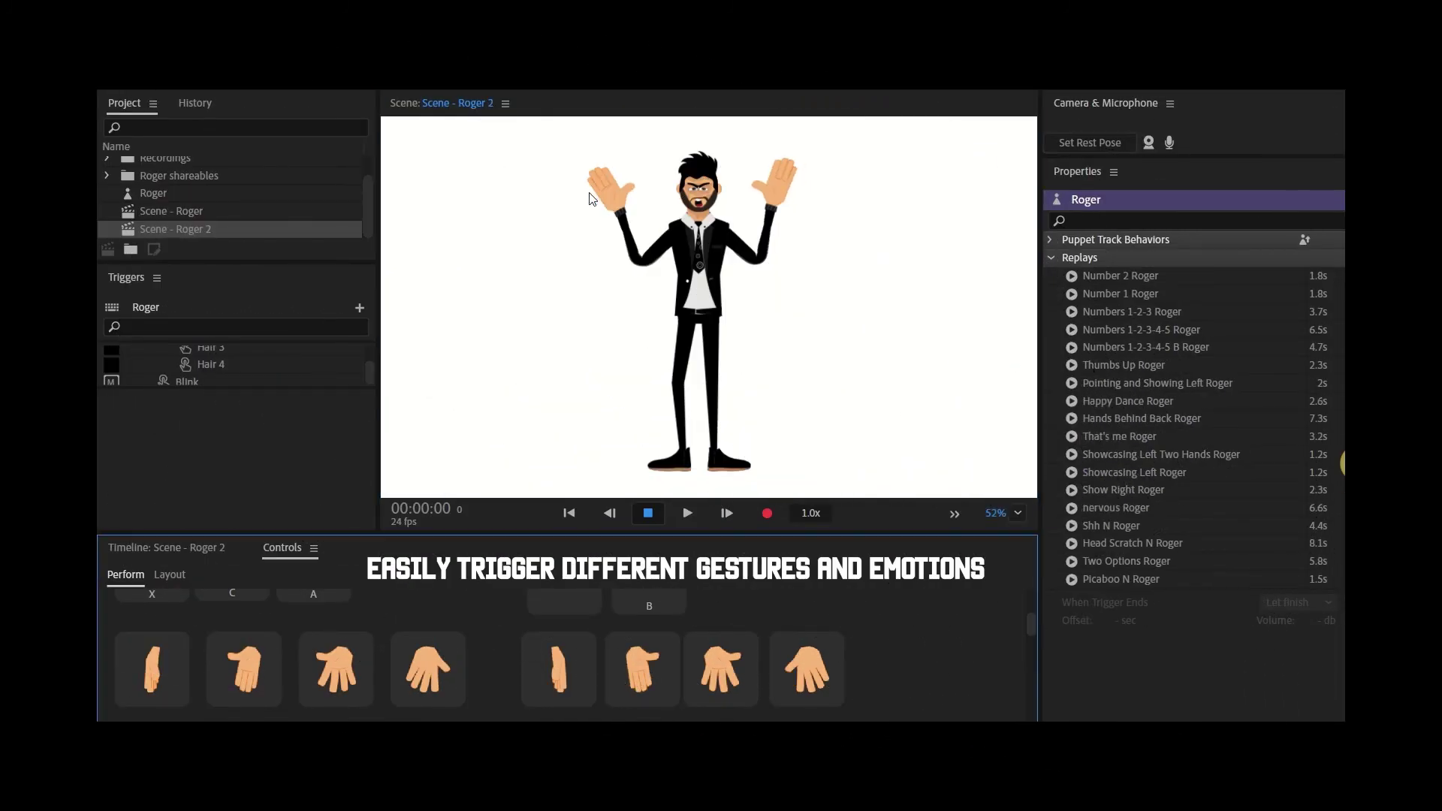